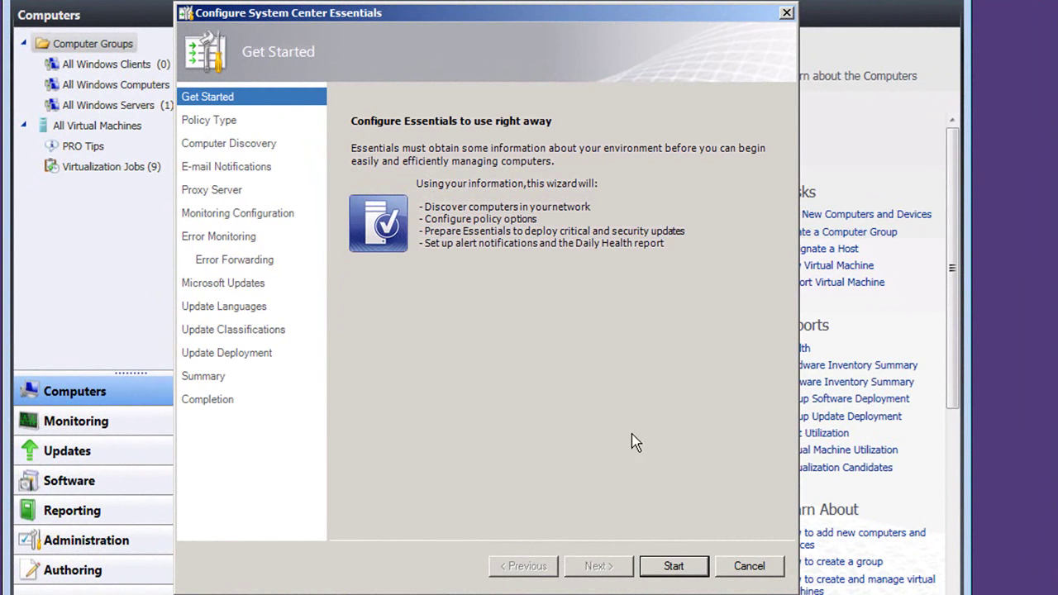
- Begin the configuration with domain-level Group Policy and supply alternate CONTOSO credentials, using the administrator user name and the account password
left_click(671, 567)
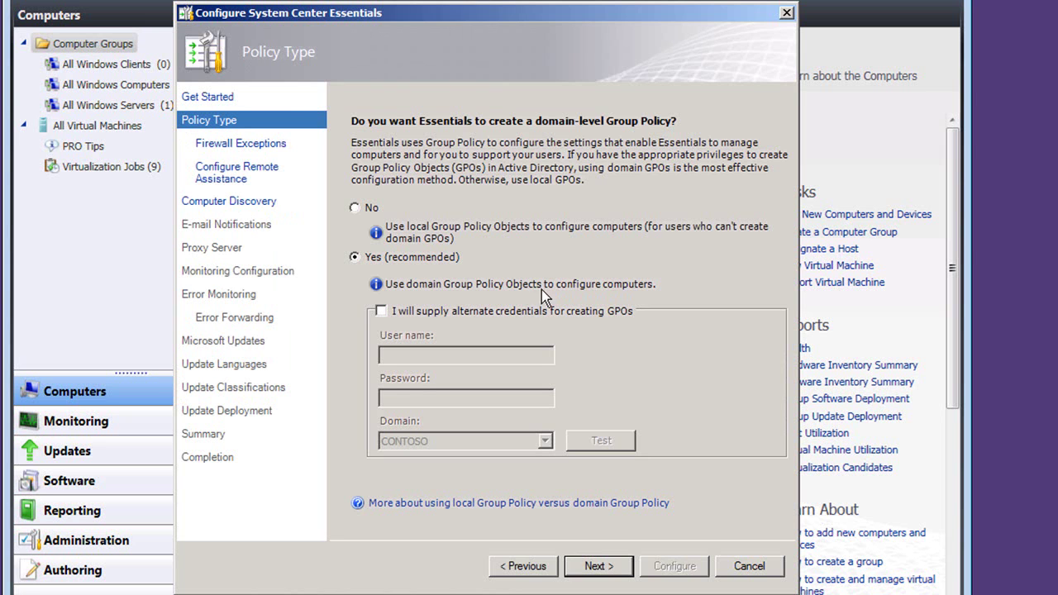
left_click(381, 311)
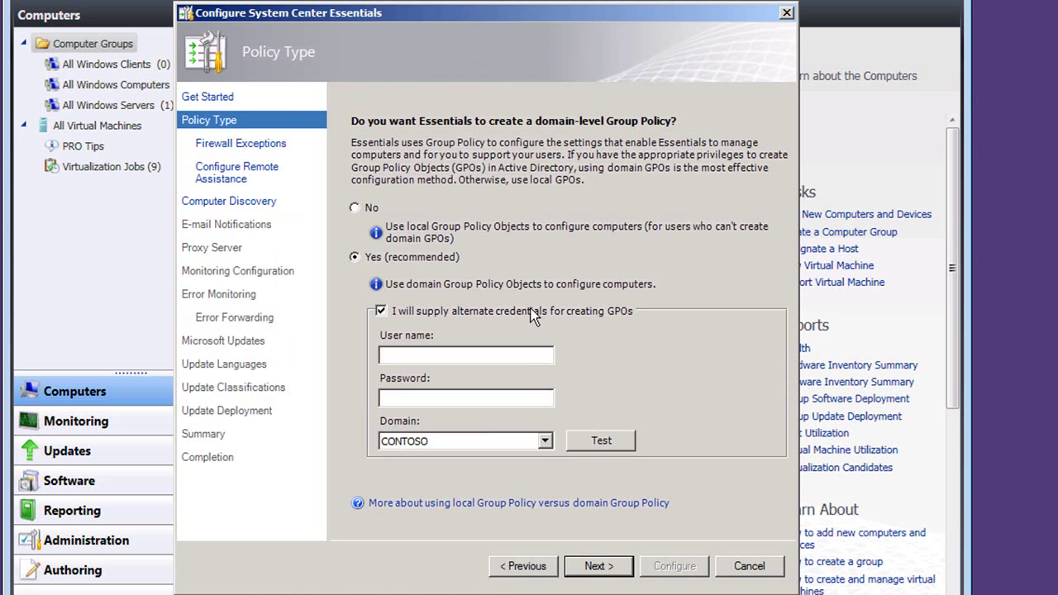
left_click(514, 354)
type("administr")
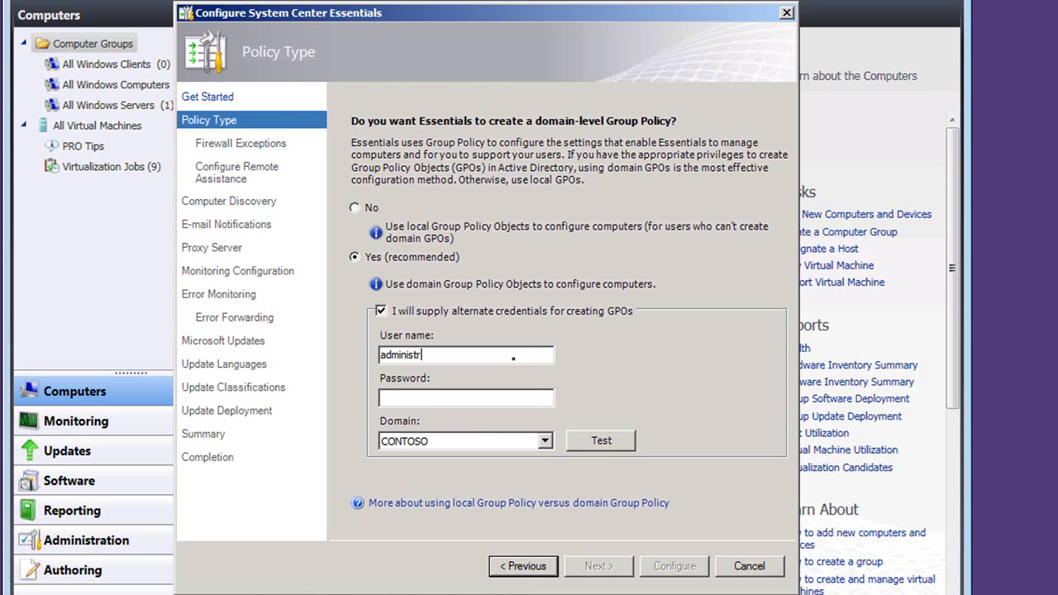
type("ator")
key("Tab")
type("••••••")
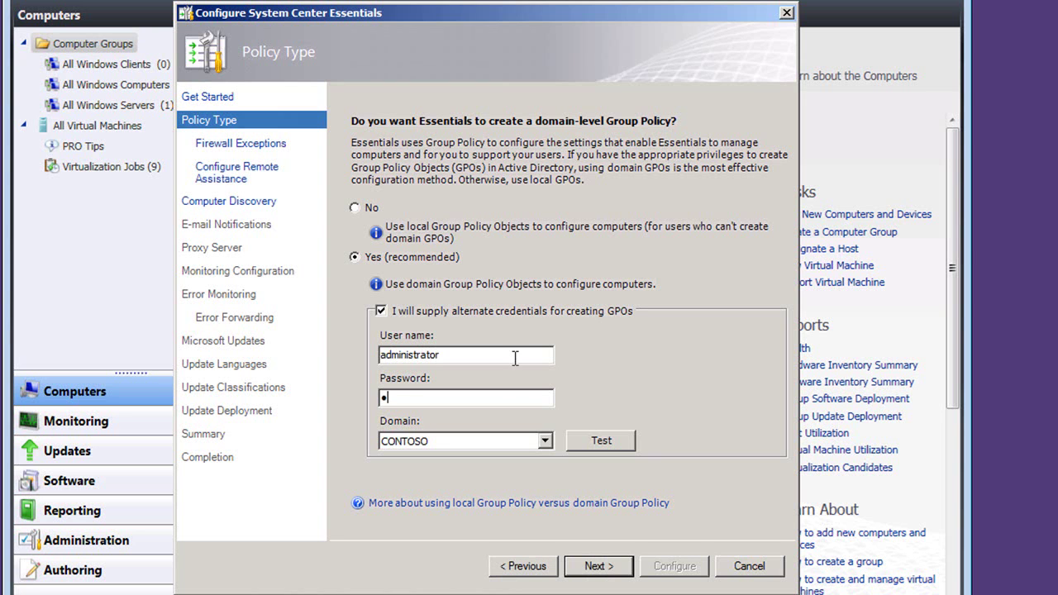
type("••")
- Test the alternate credentials for creating GPOs and accept the policy type settings
left_click(601, 439)
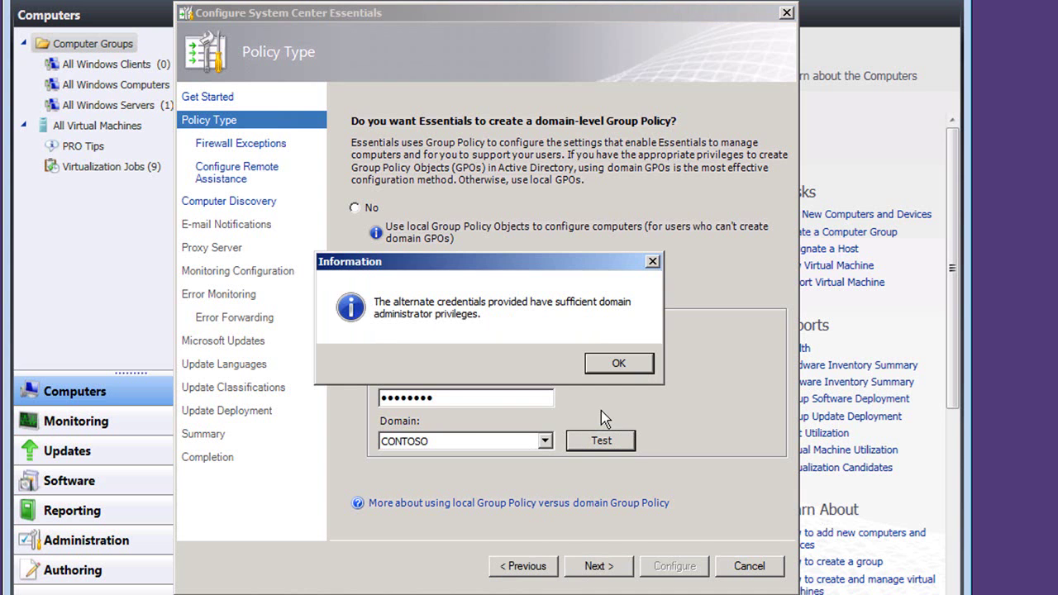
left_click(618, 364)
key("Return")
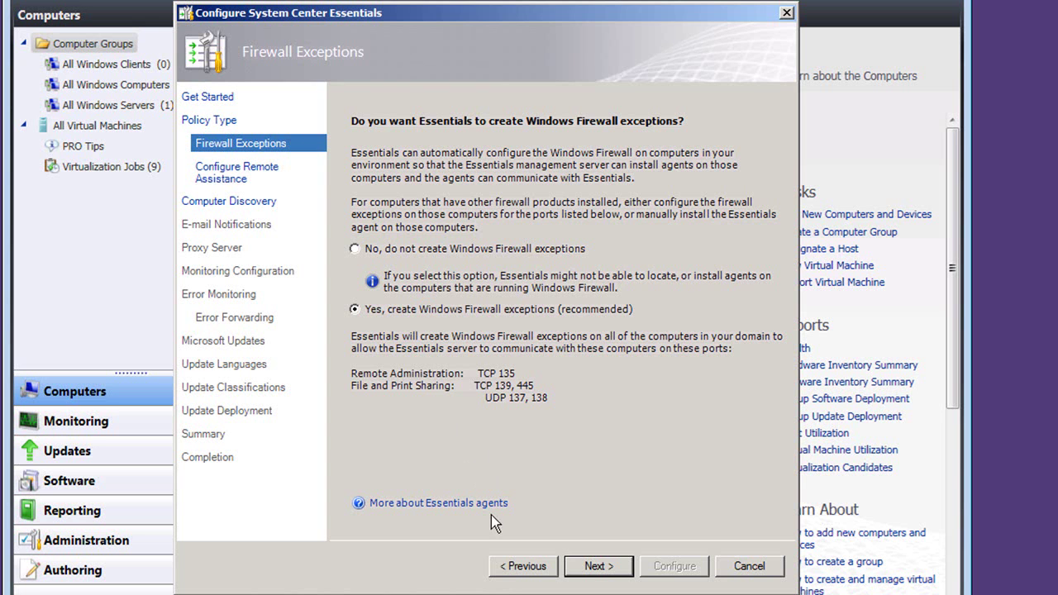
- Accept the creation of Windows Firewall exceptions and enable Remote Assistance for managed computers
left_click(600, 567)
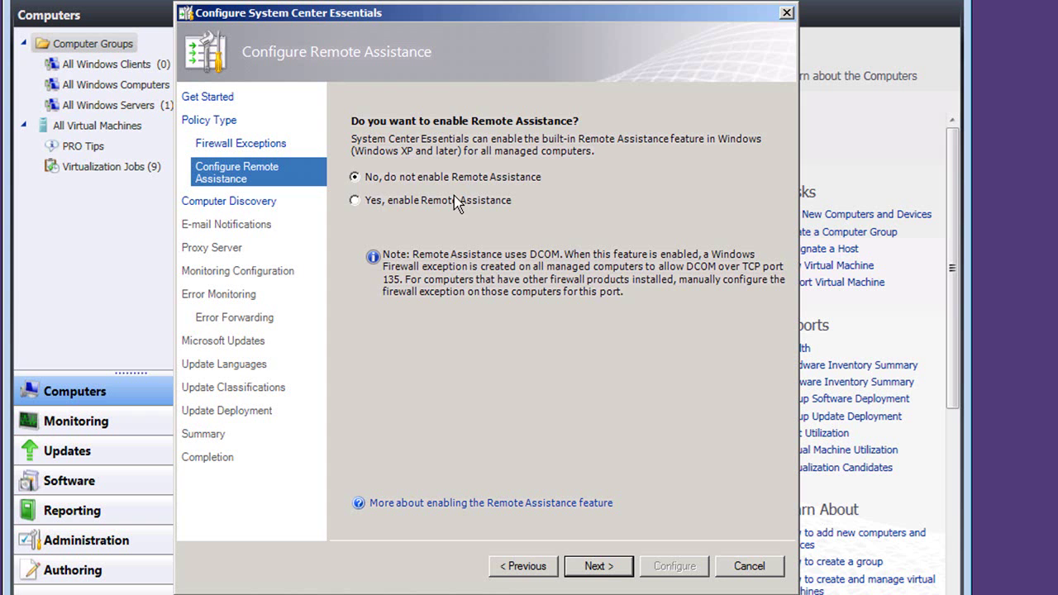
left_click(600, 566)
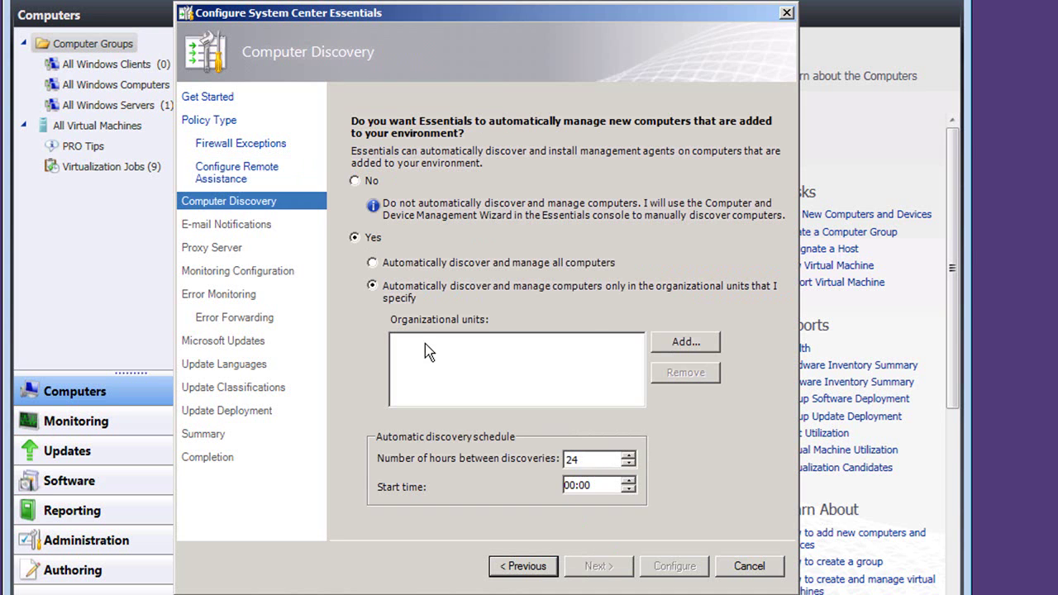
- Set discovery to automatically manage all computers every 24 hours from 00:00, and choose to set up e-mail notifications later
left_click(399, 268)
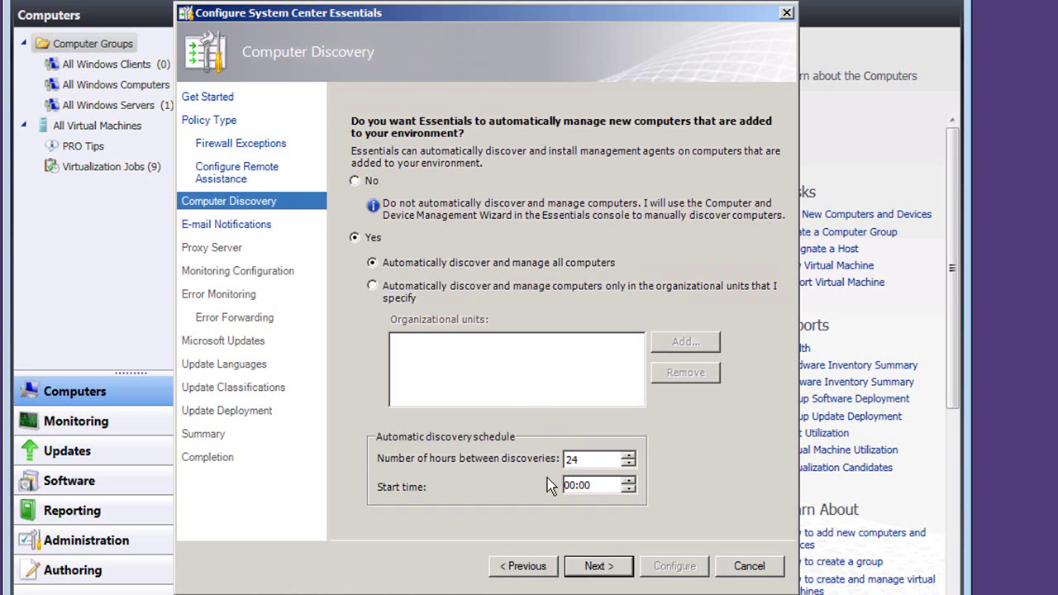
left_click(590, 569)
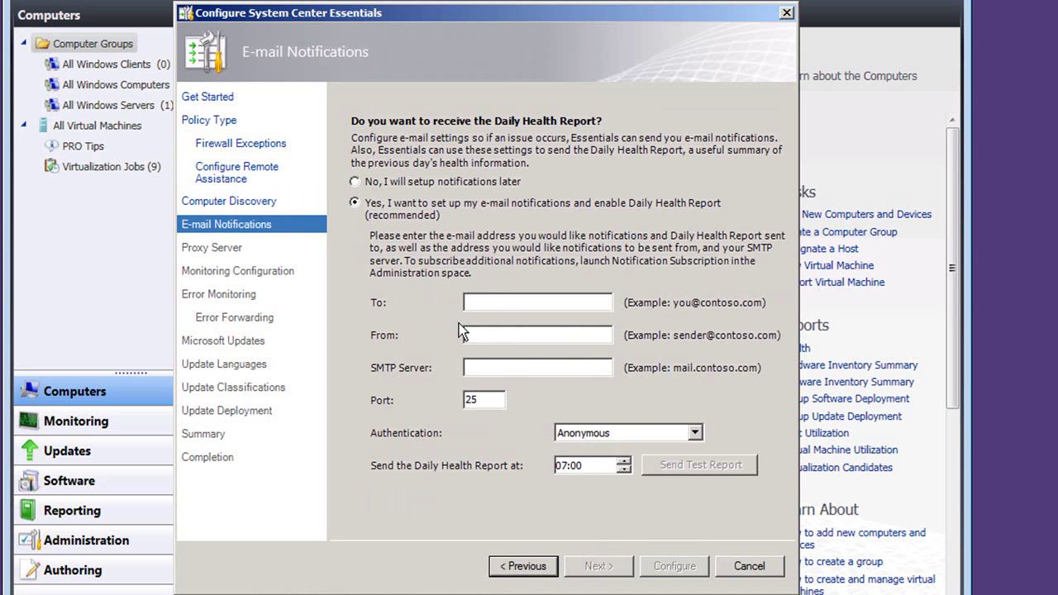
left_click(422, 186)
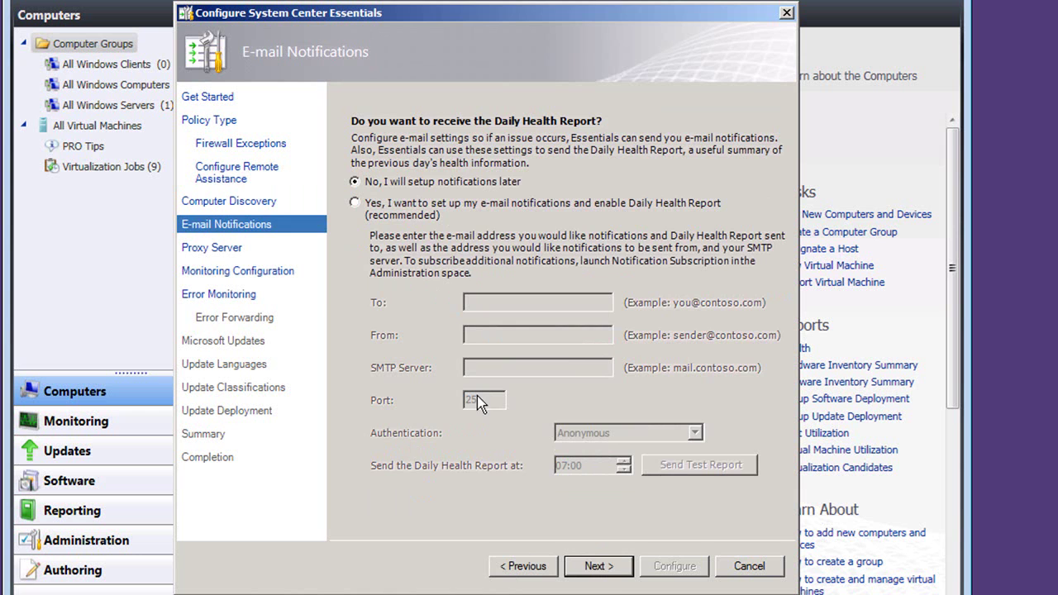
left_click(595, 566)
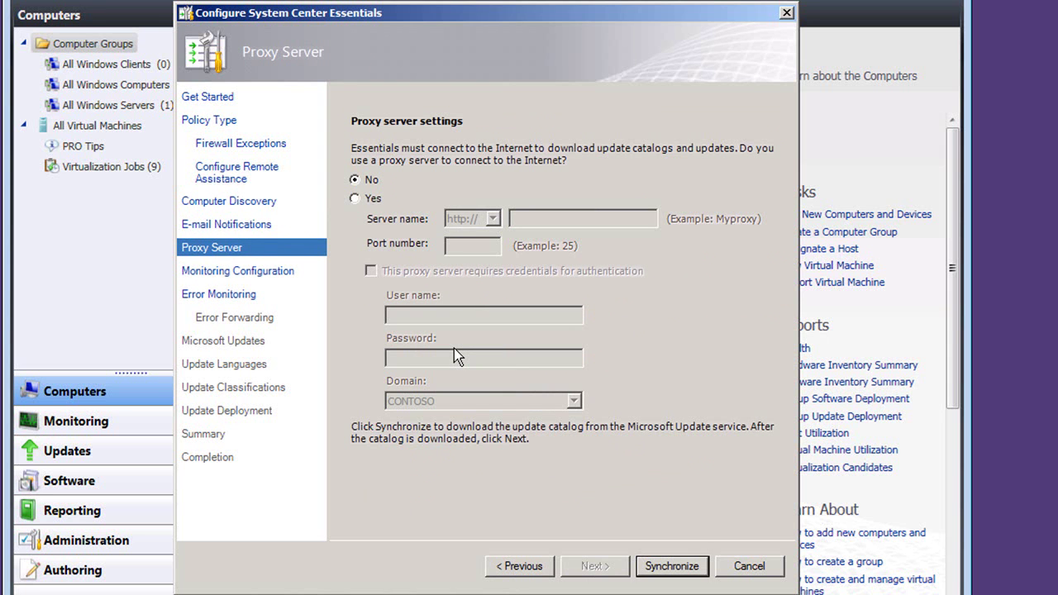
- Synchronize the update catalog without a proxy server and accept all recommended applications to monitor
left_click(669, 566)
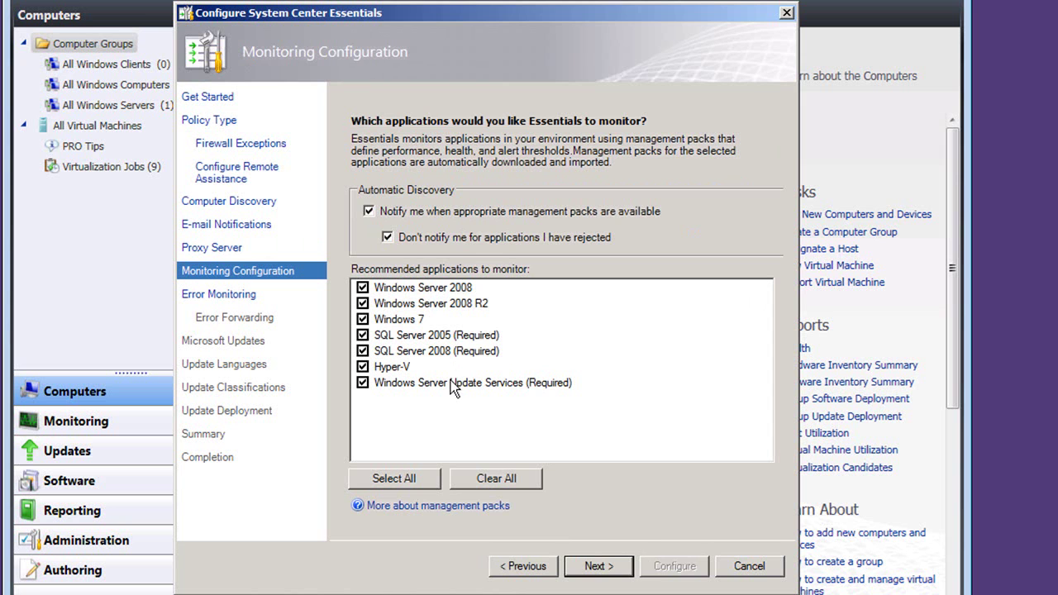
left_click(622, 568)
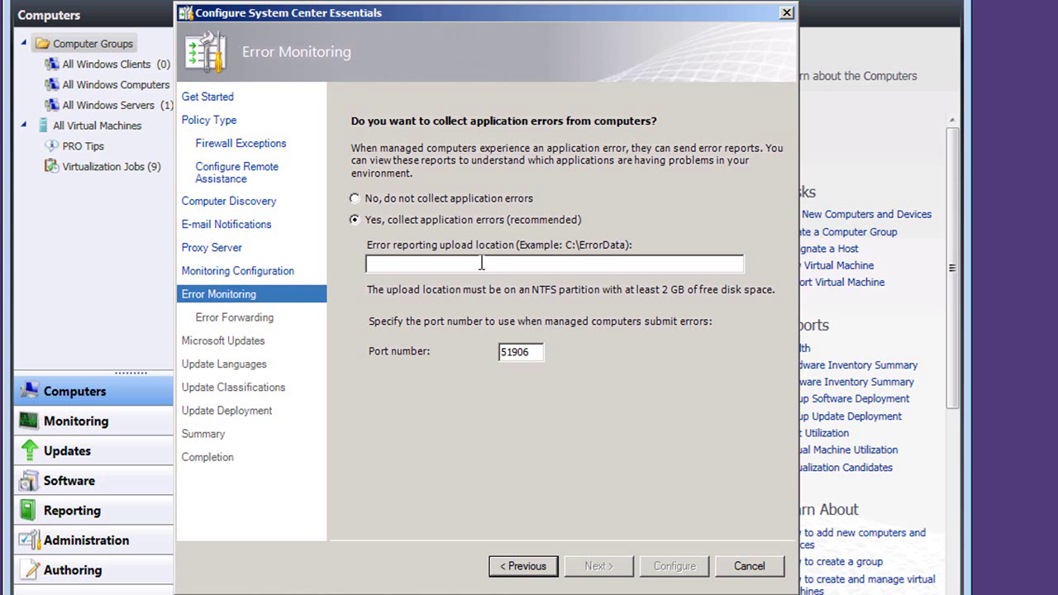
- Collect application errors in c:\errordata through port 51906 and automatically forward basic error reports to Microsoft
type("c:\\errordata")
key("Home")
key("Right")
key("Right")
type("\\")
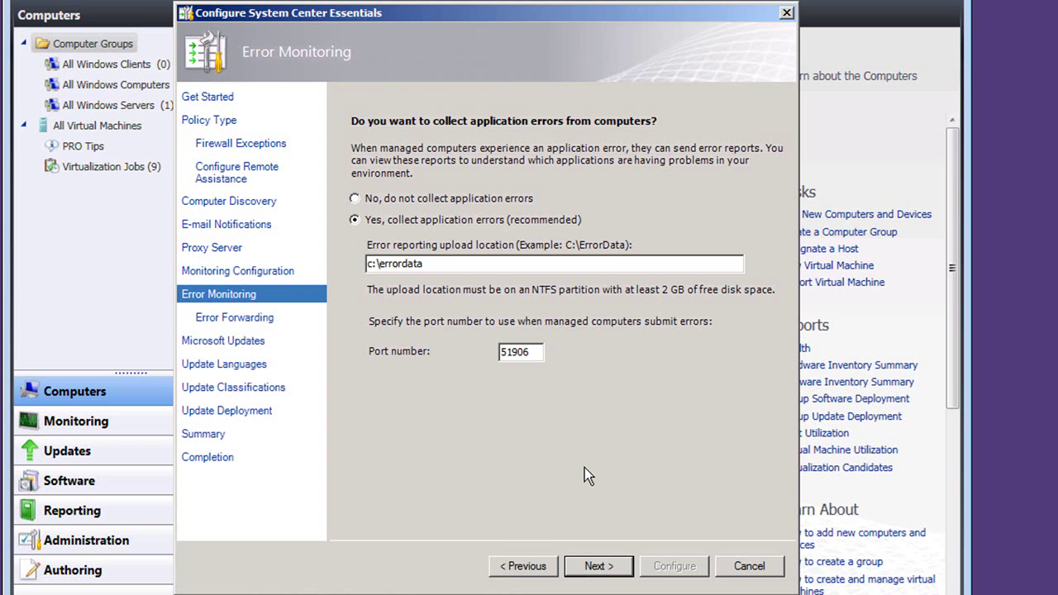
left_click(597, 566)
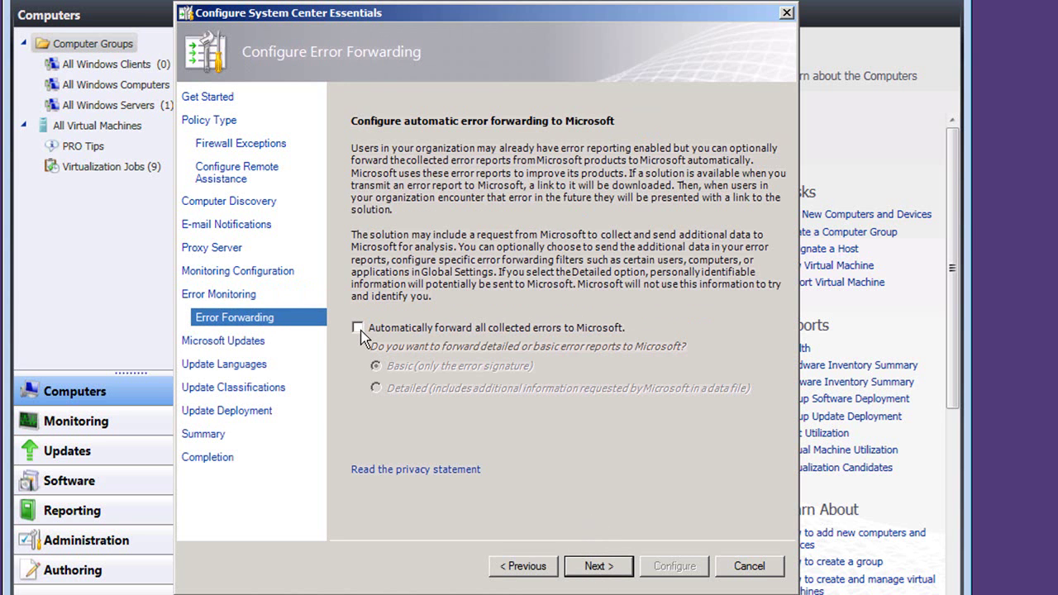
left_click(357, 329)
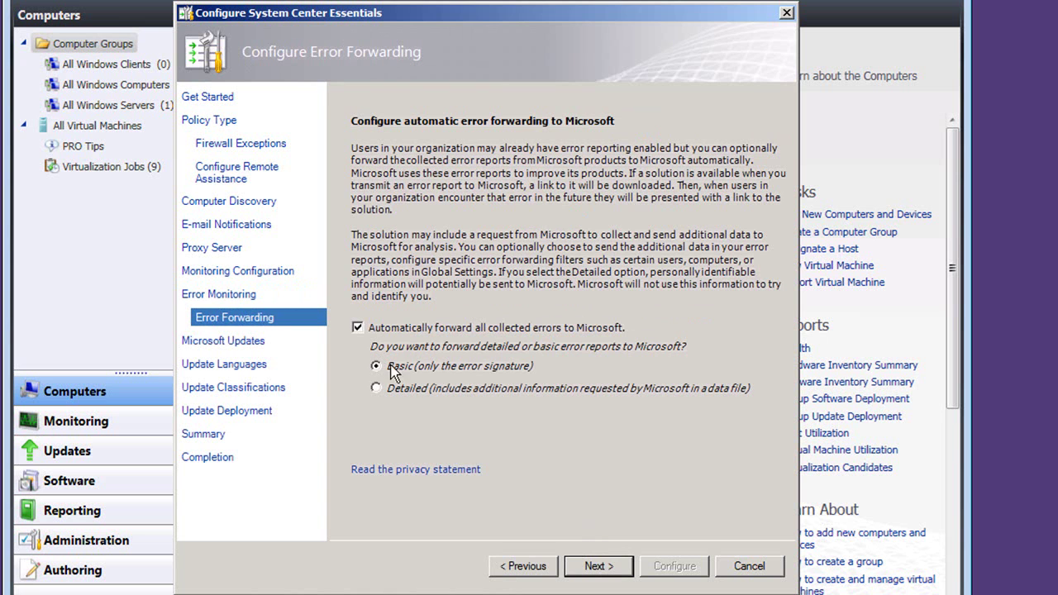
left_click(606, 565)
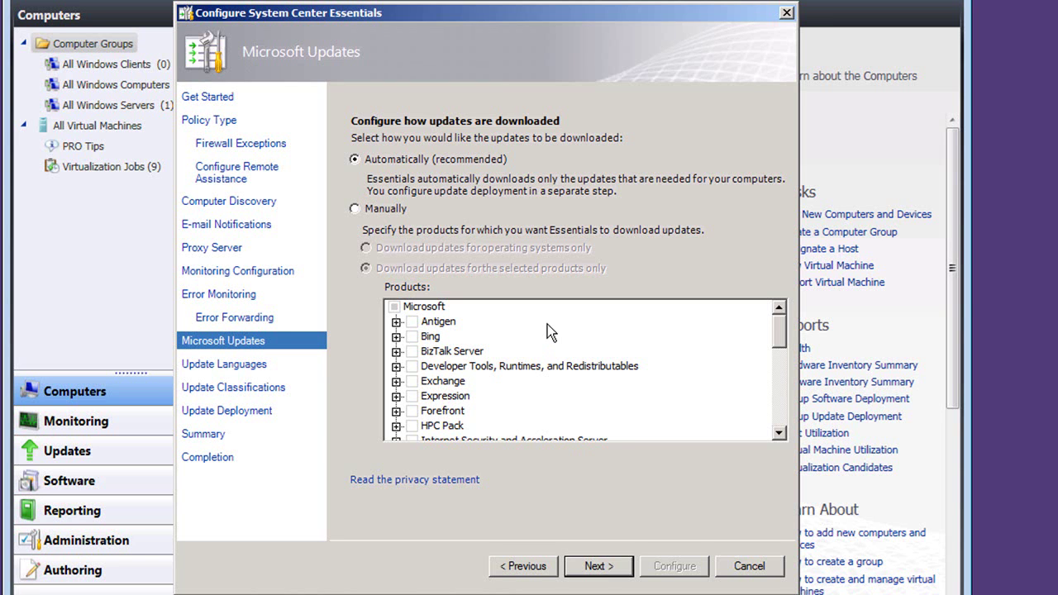
left_click(368, 211)
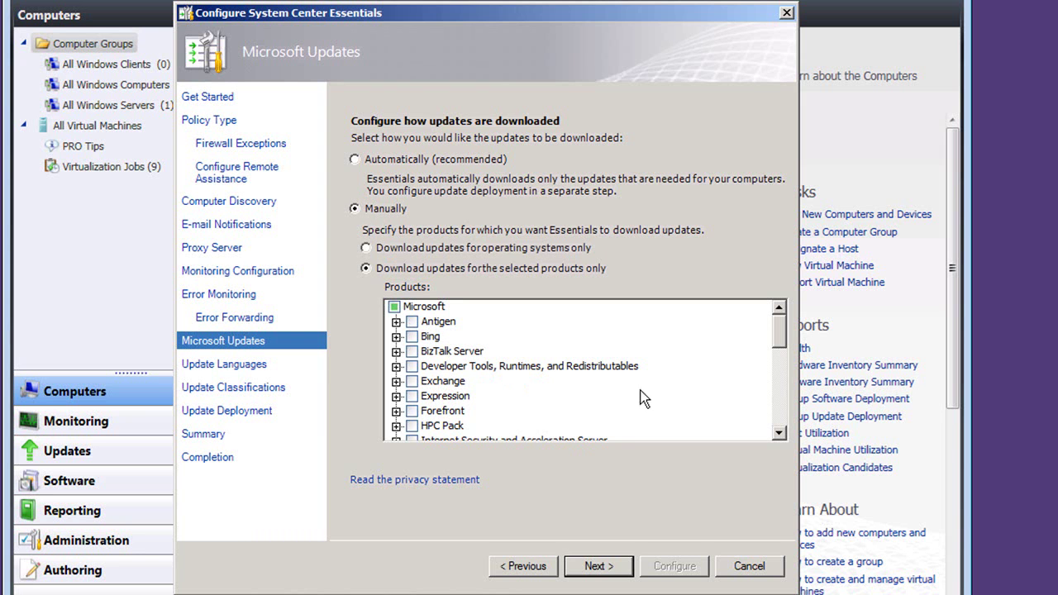
left_click_drag(786, 331, 786, 379)
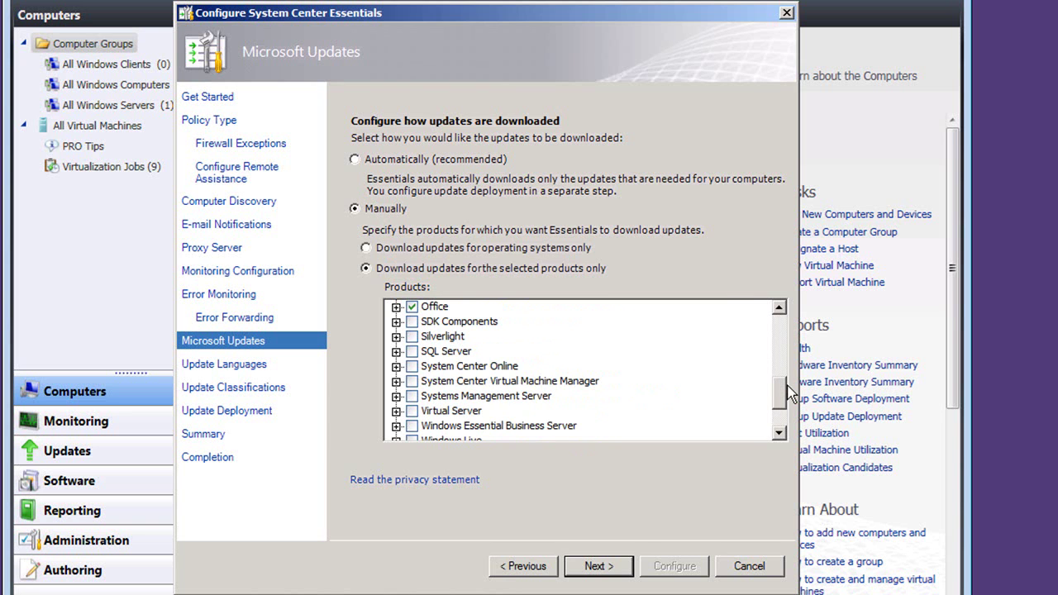
left_click(396, 352)
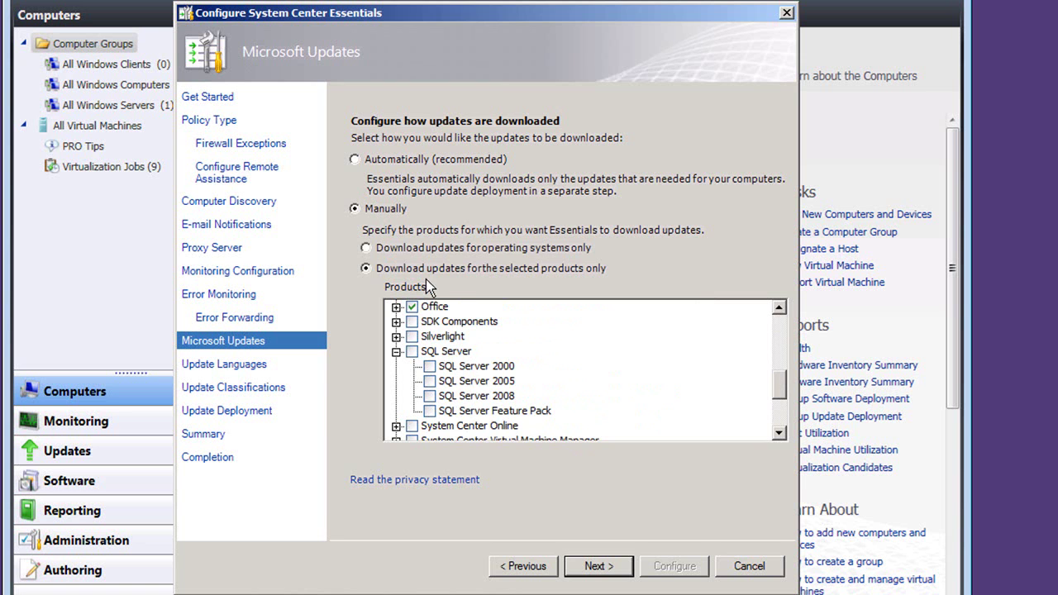
left_click(354, 161)
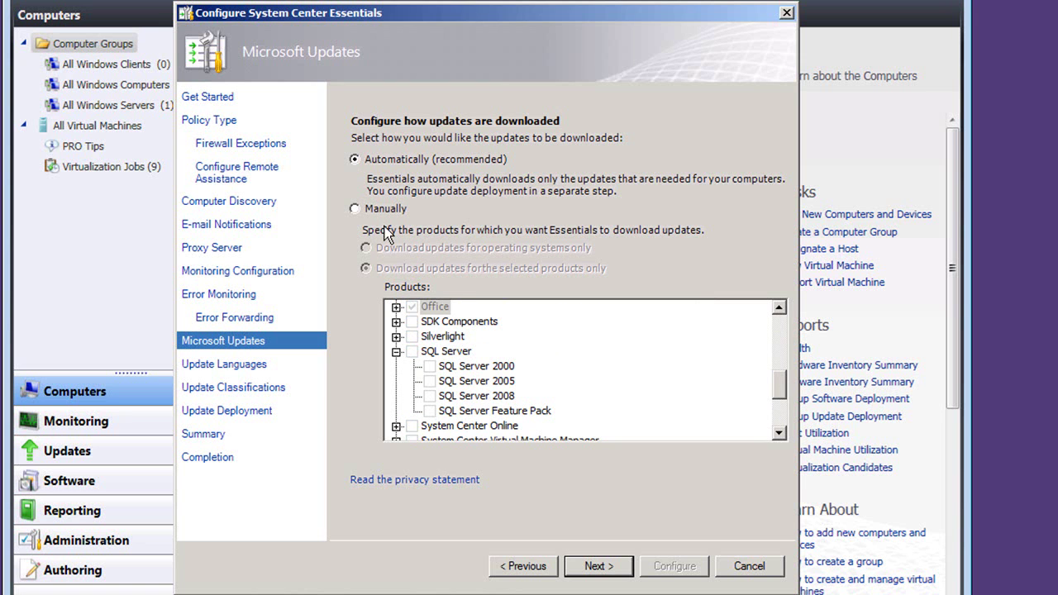
- Accept automatic update downloads for the server's locale only and add Drivers to the update classifications
left_click(587, 569)
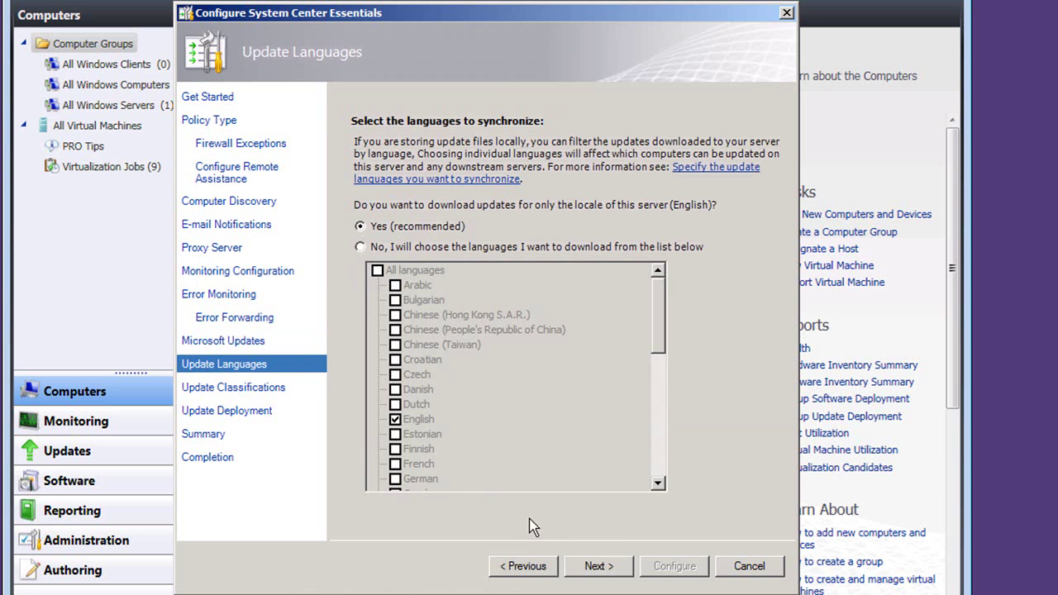
left_click(588, 570)
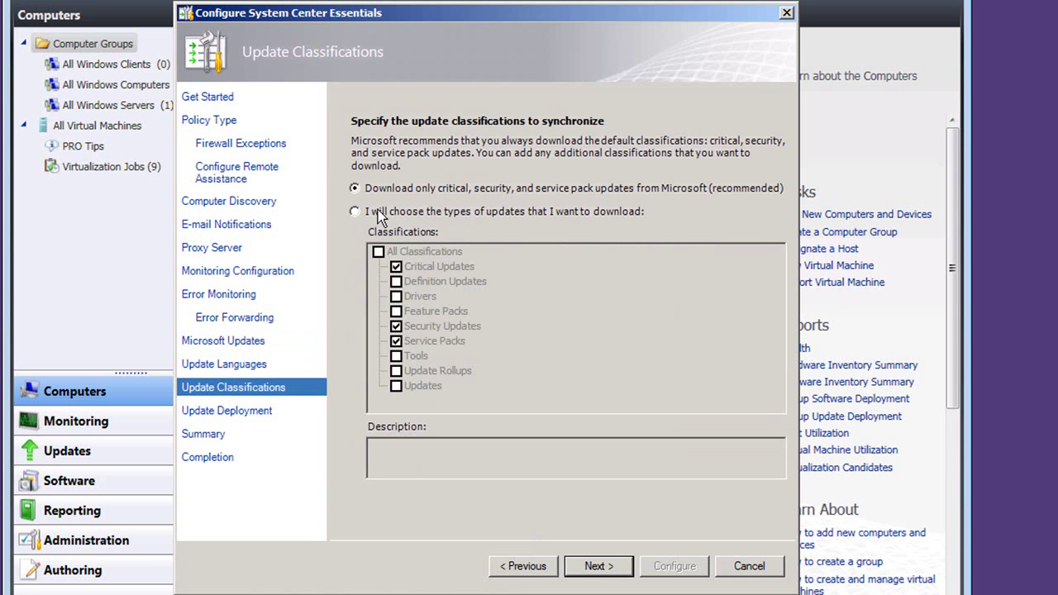
left_click(354, 213)
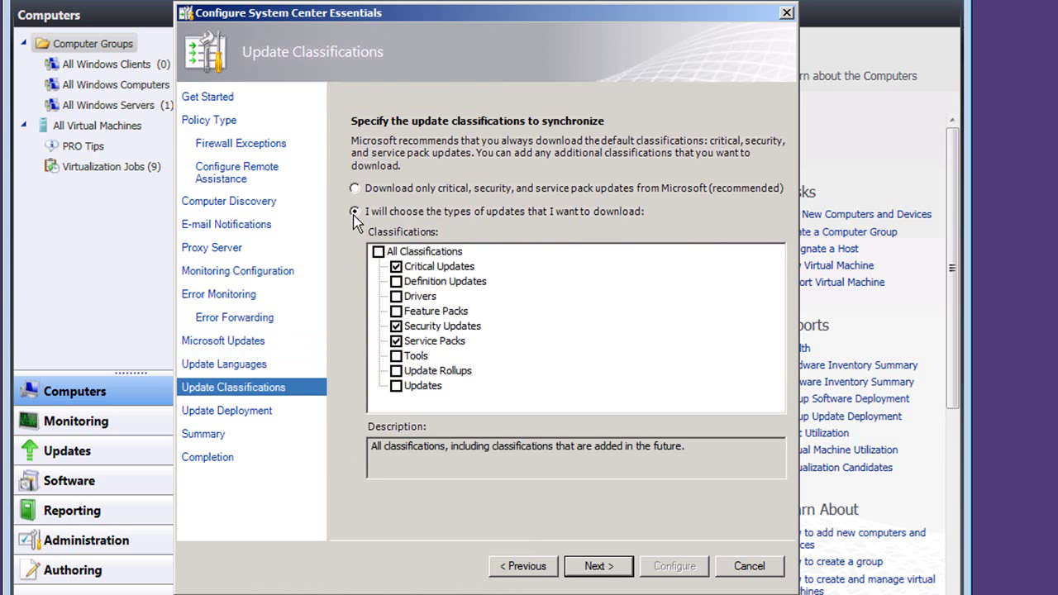
left_click(396, 296)
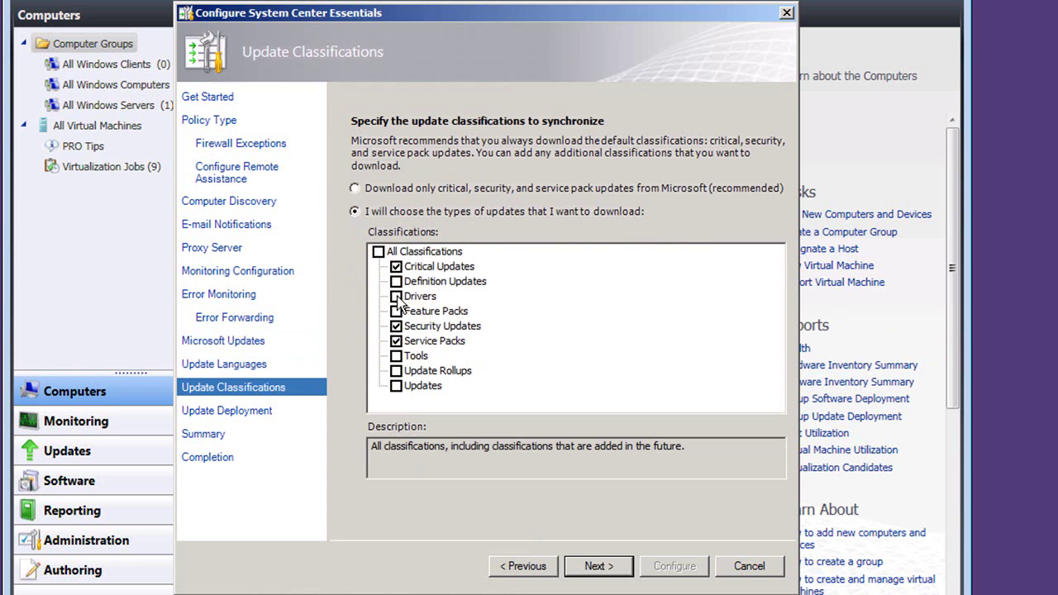
left_click(590, 565)
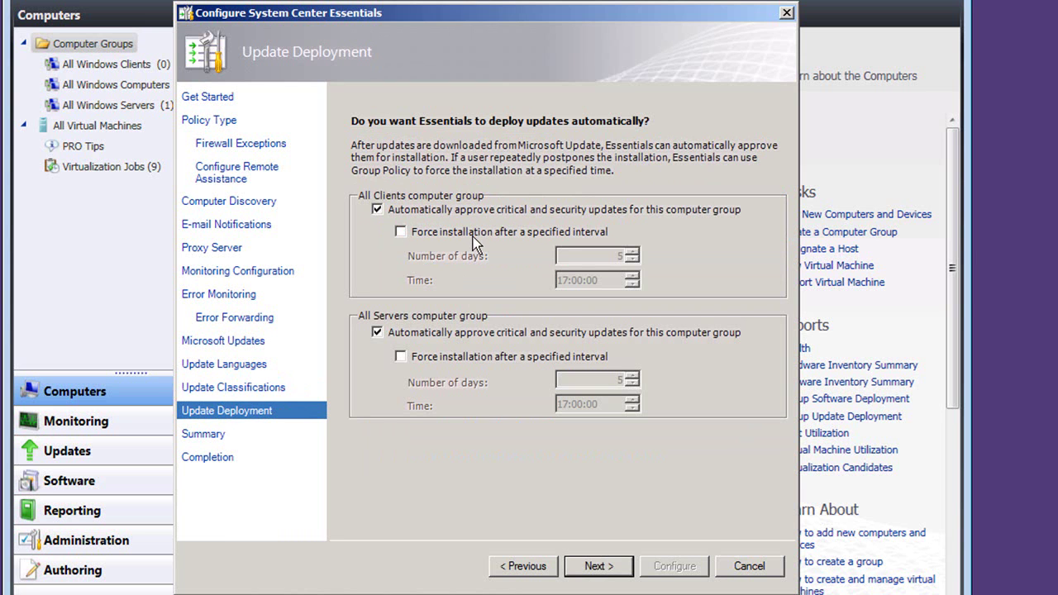
- Force installation of updates on the All Clients computer group after 5 days at 17:00
left_click(400, 232)
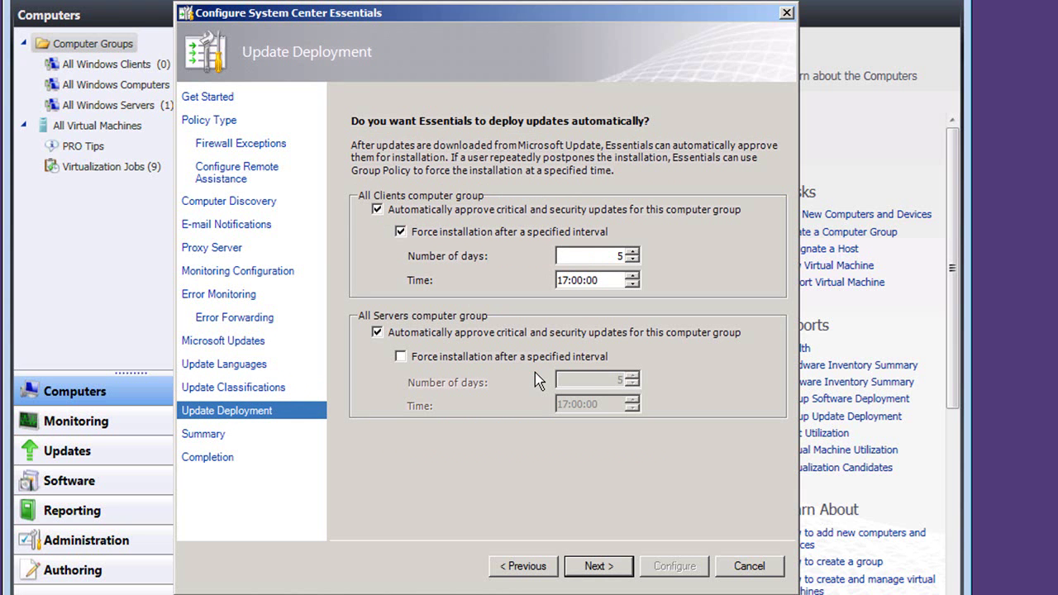
left_click(598, 567)
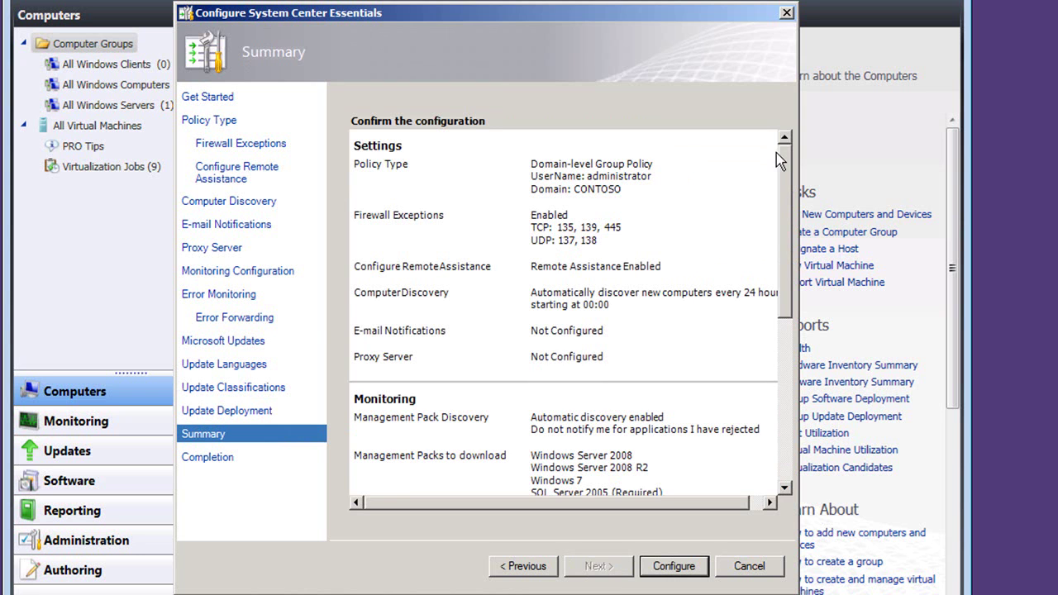
- Review the configuration summary, apply the configuration, and close the wizard with computer discovery set to start
left_click_drag(782, 164, 776, 426)
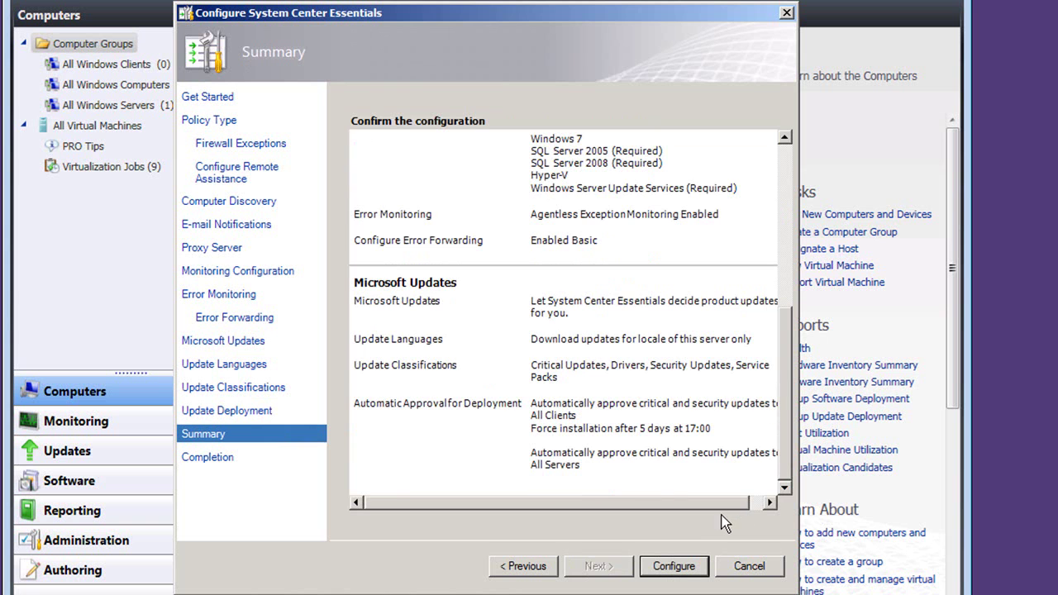
left_click(675, 566)
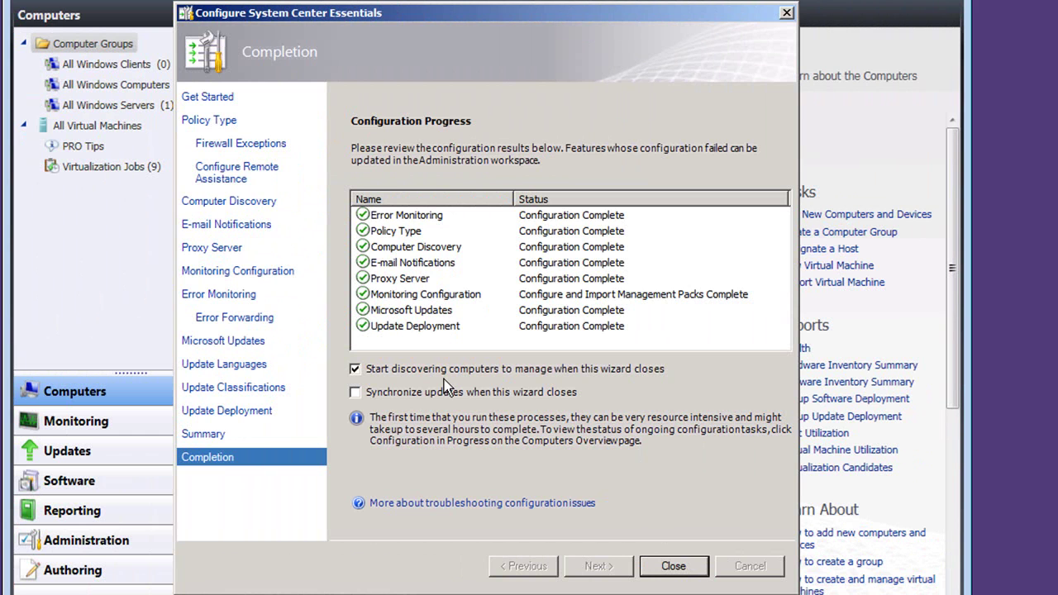
left_click(671, 567)
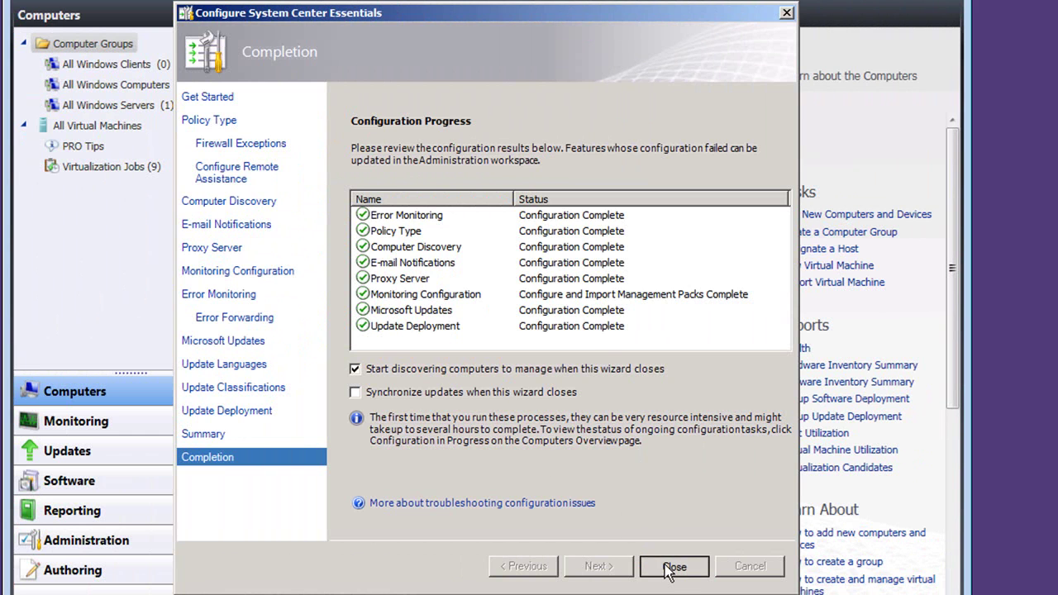